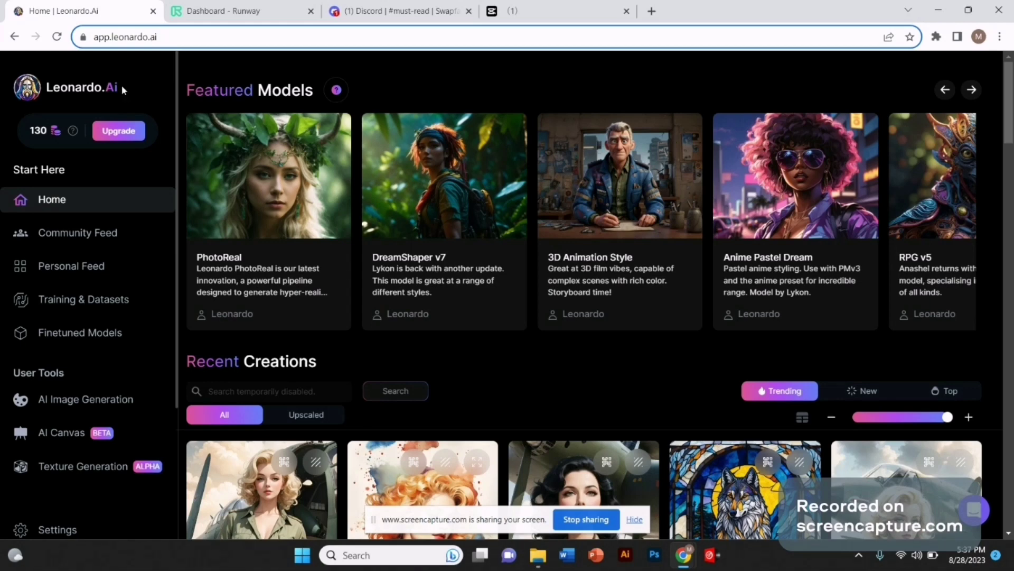
- Start a generation with the 3D Animation Style model and enter the prompt 'a beautiful women'
click(587, 279)
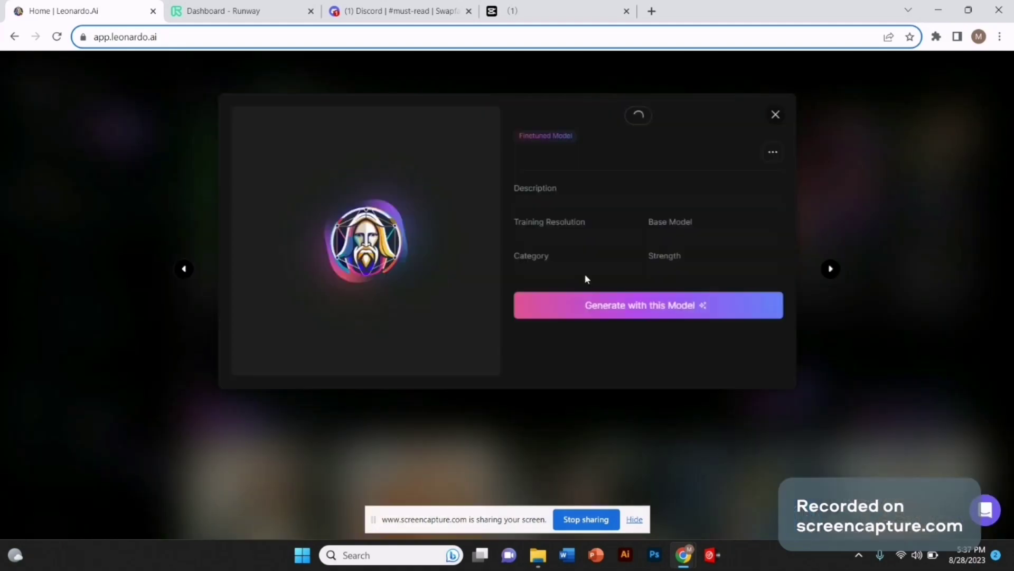
key(Escape)
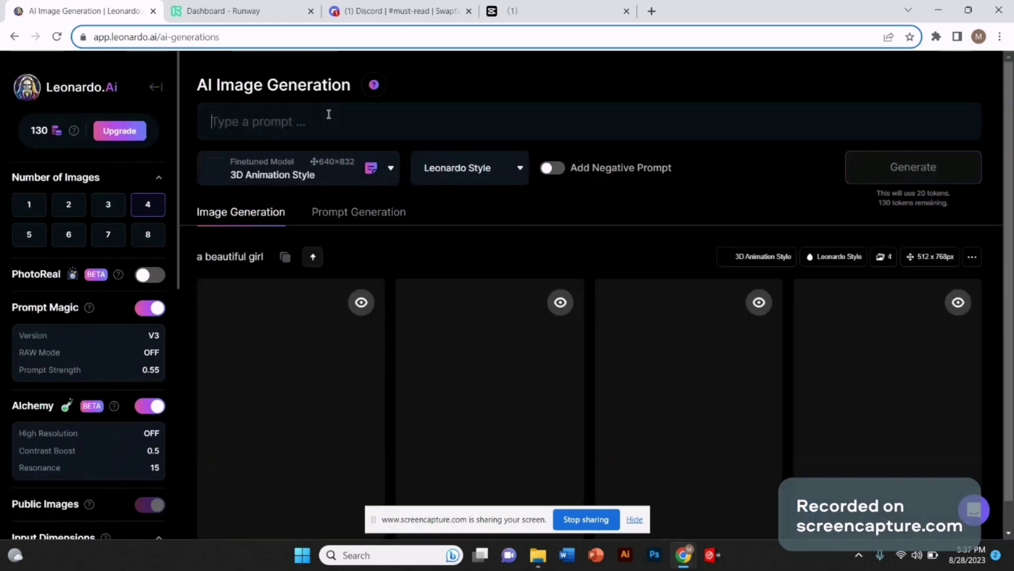
click(329, 115)
text(a be)
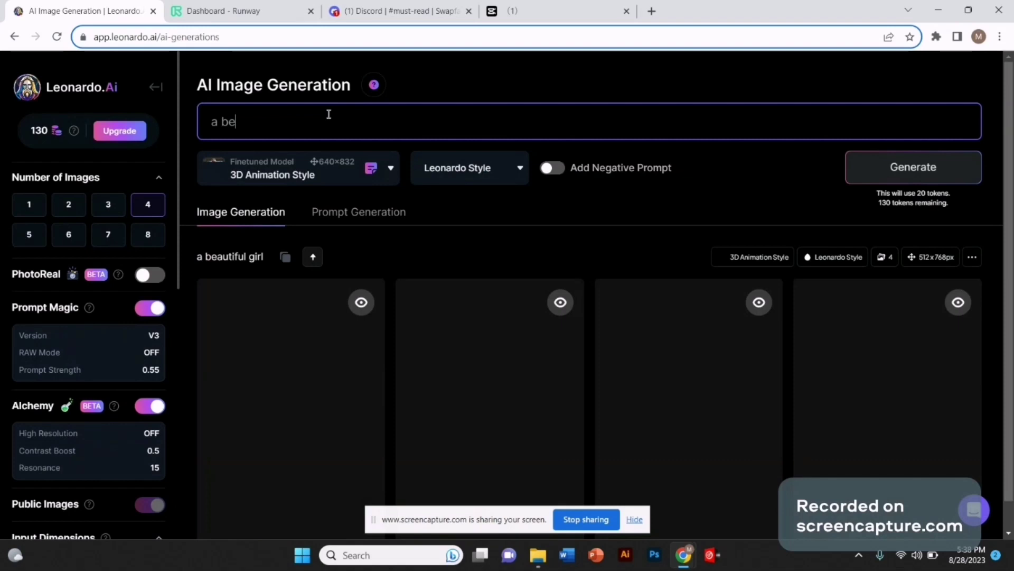
text(autiful)
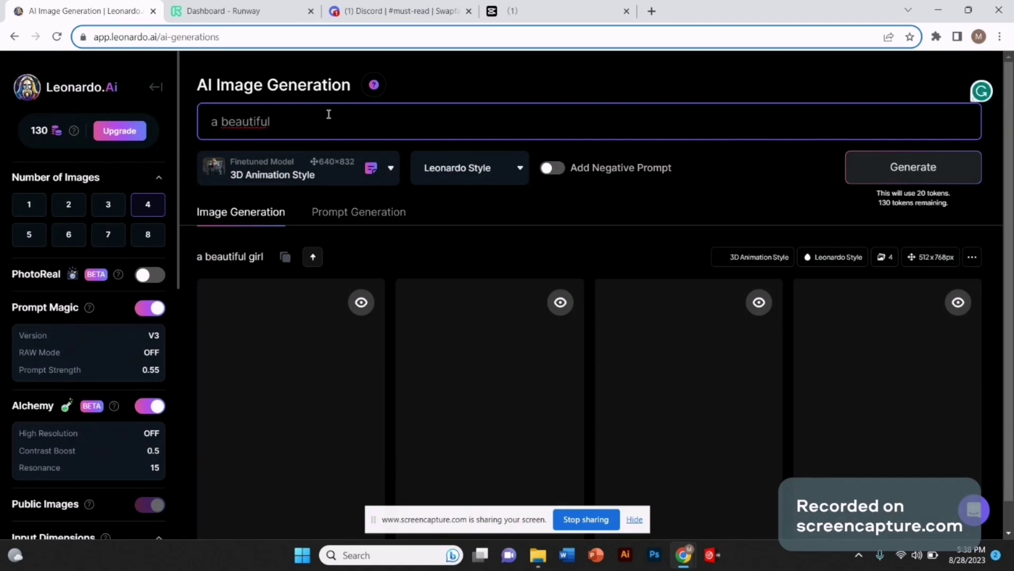
text( women)
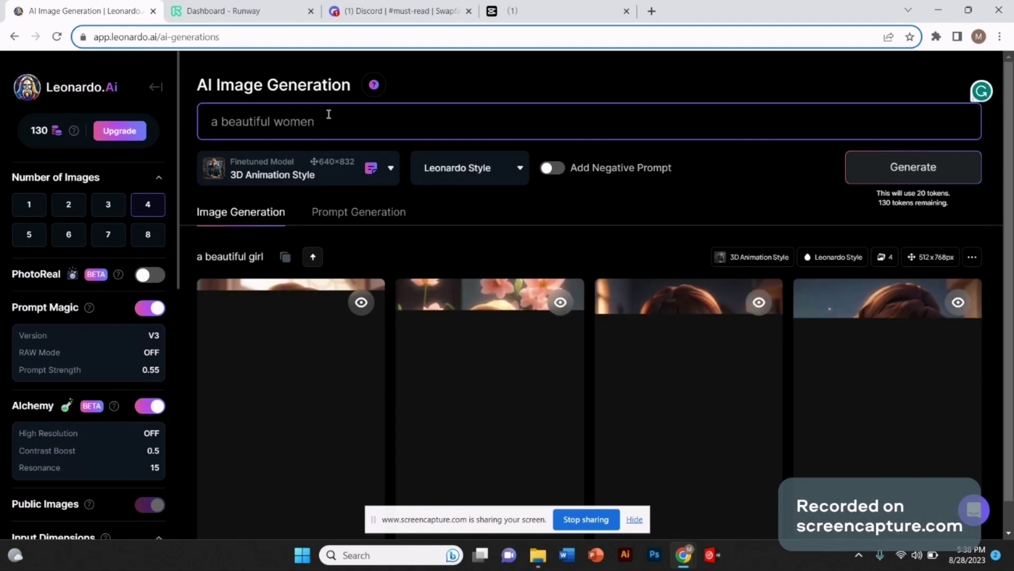
- Generate four 'a beautiful women' images, then view the earlier flower-girl image at full size
click(904, 182)
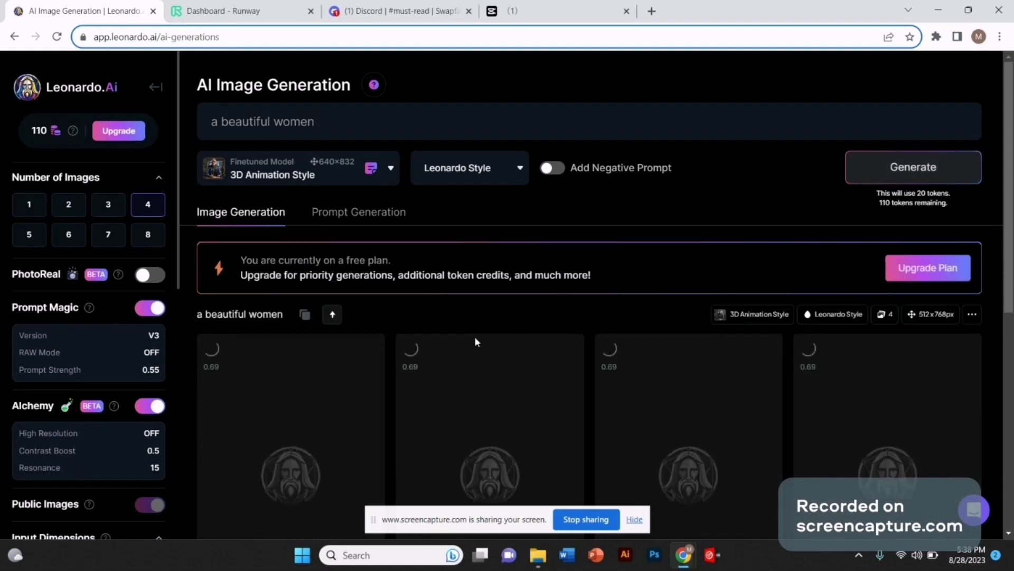
scroll(477, 342, down, 3)
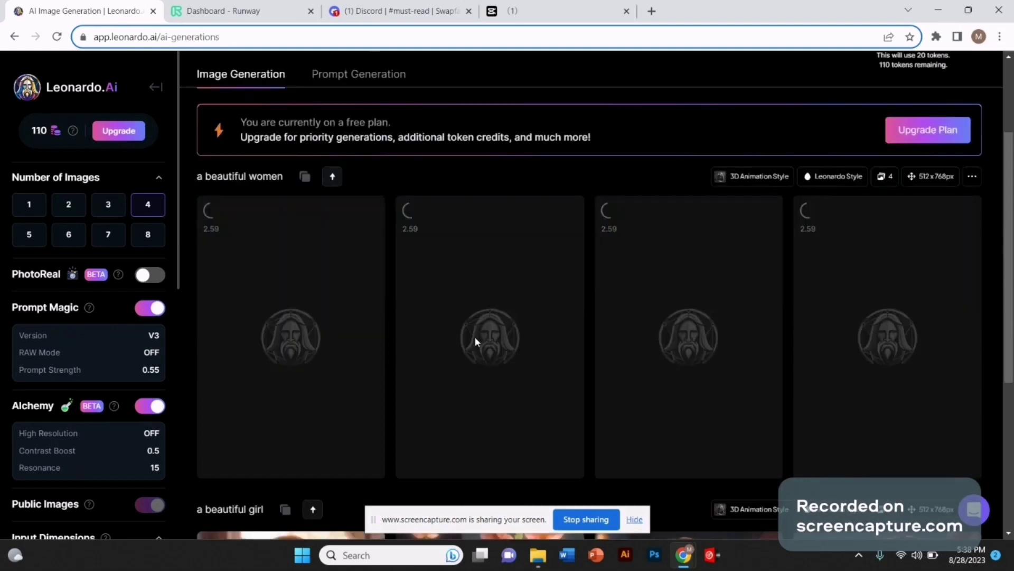
scroll(477, 342, down, 1)
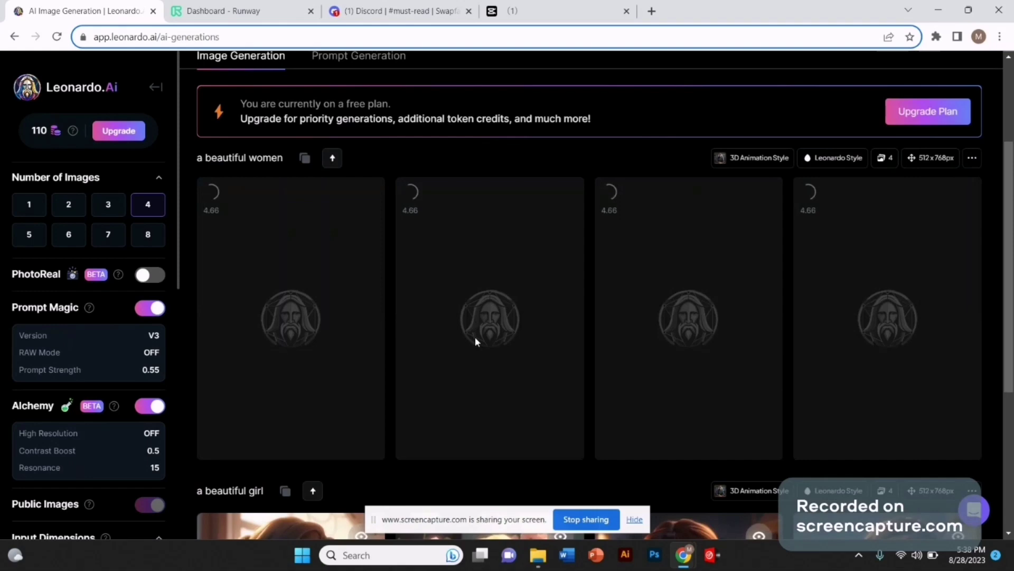
scroll(476, 342, down, 3)
scroll(476, 345, up, 2)
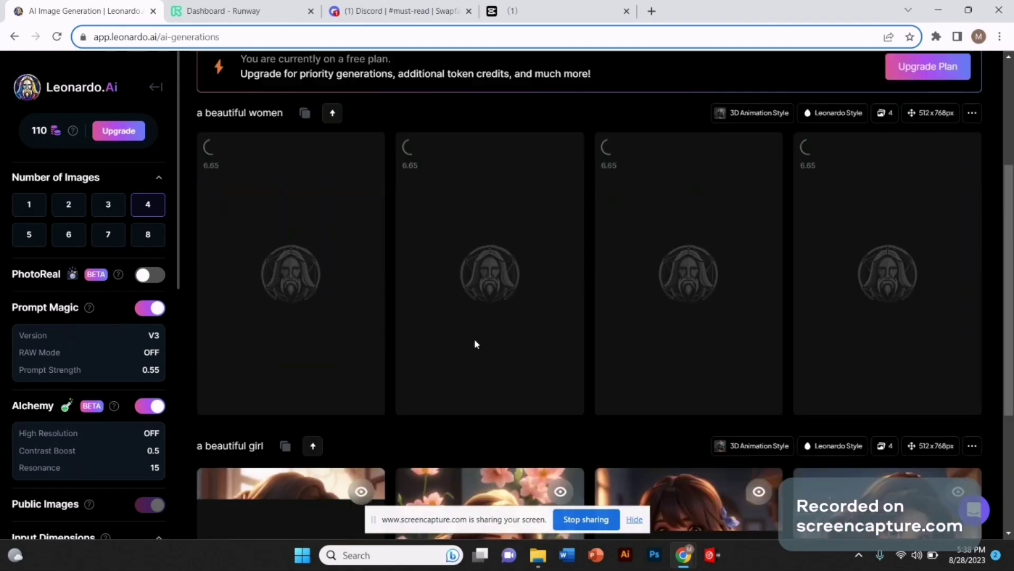
scroll(475, 344, down, 4)
scroll(475, 342, up, 1)
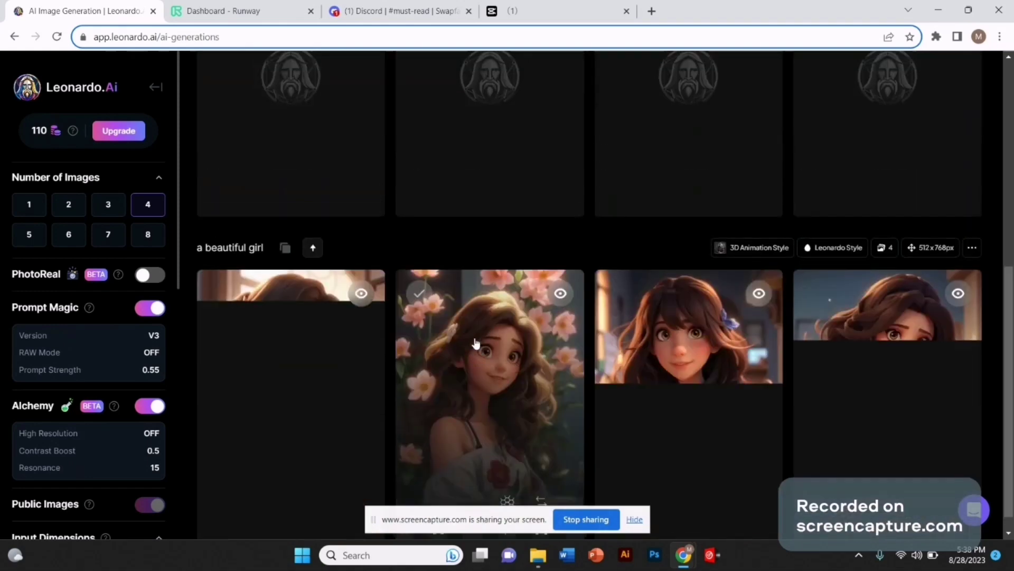
scroll(476, 342, up, 1)
scroll(475, 342, down, 1)
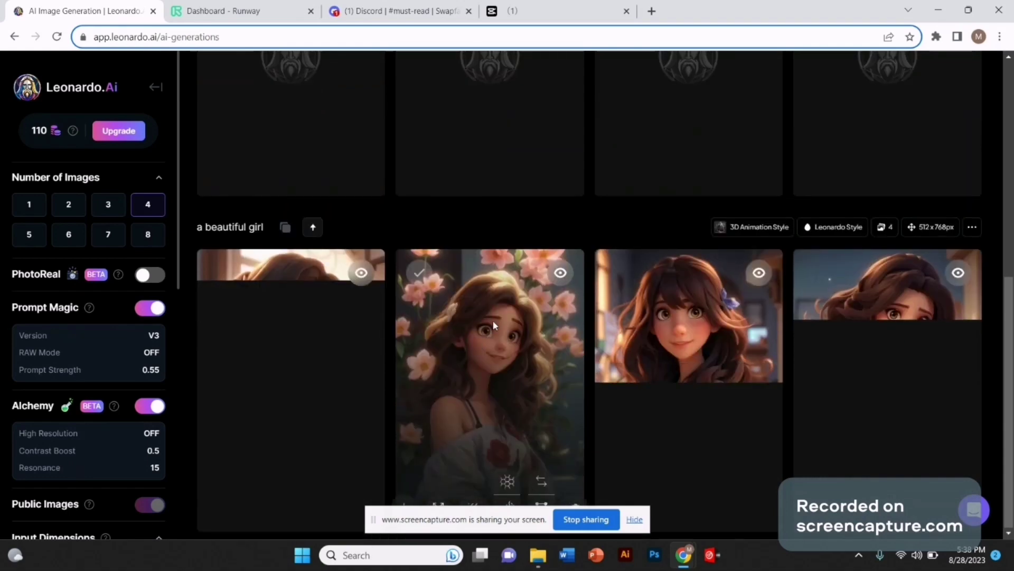
click(531, 373)
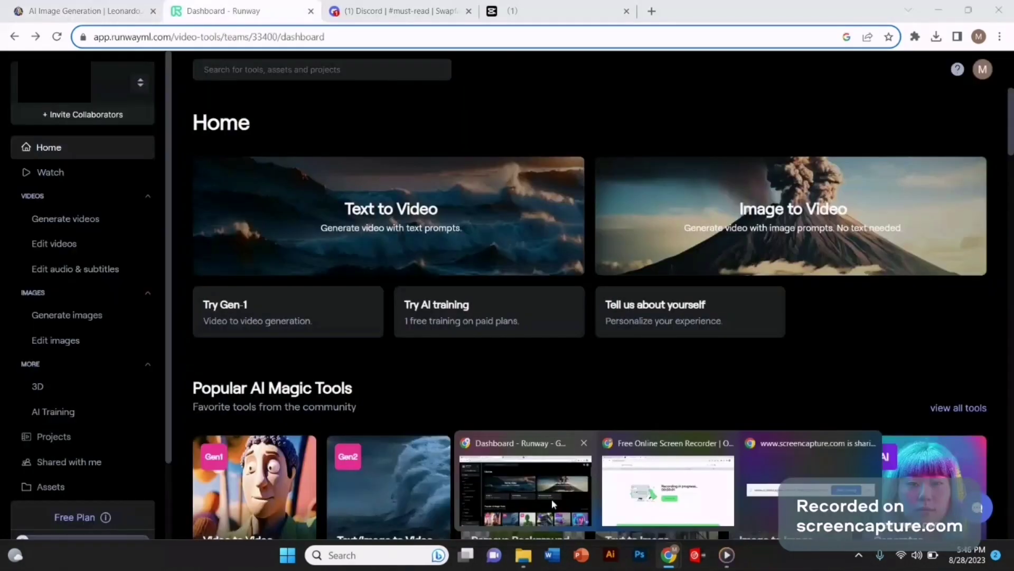
click(551, 499)
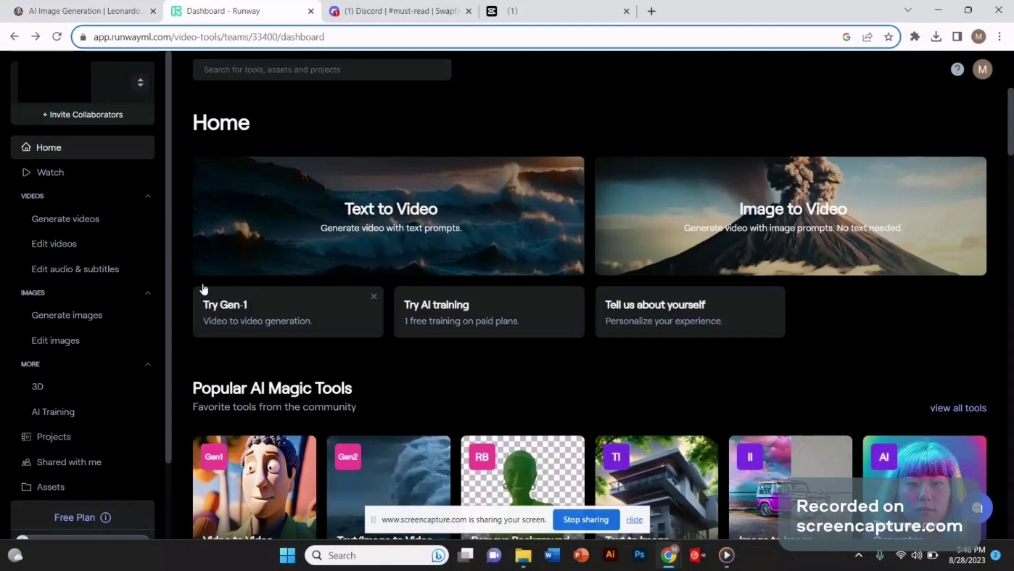
click(243, 324)
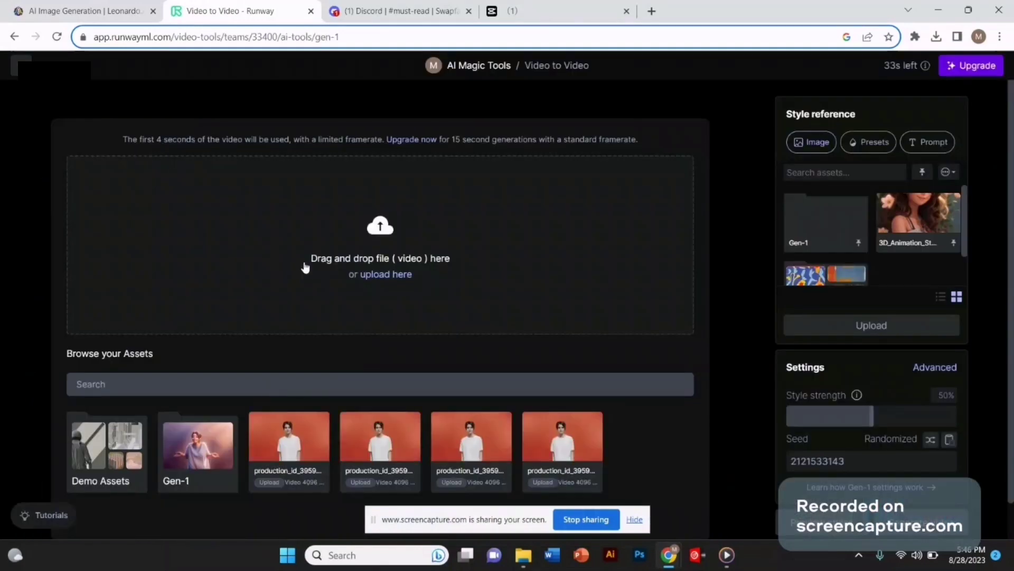
click(385, 253)
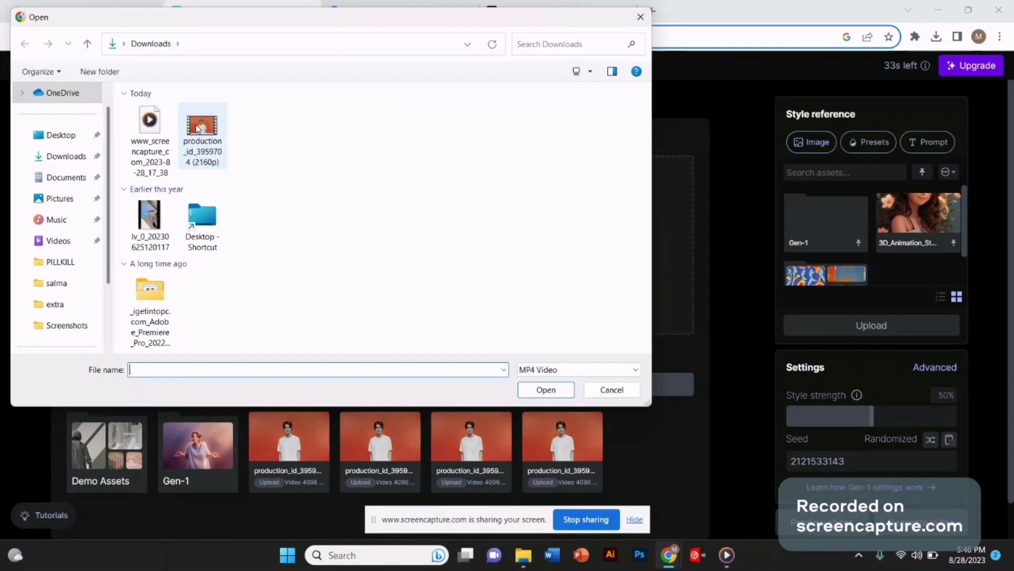
click(196, 128)
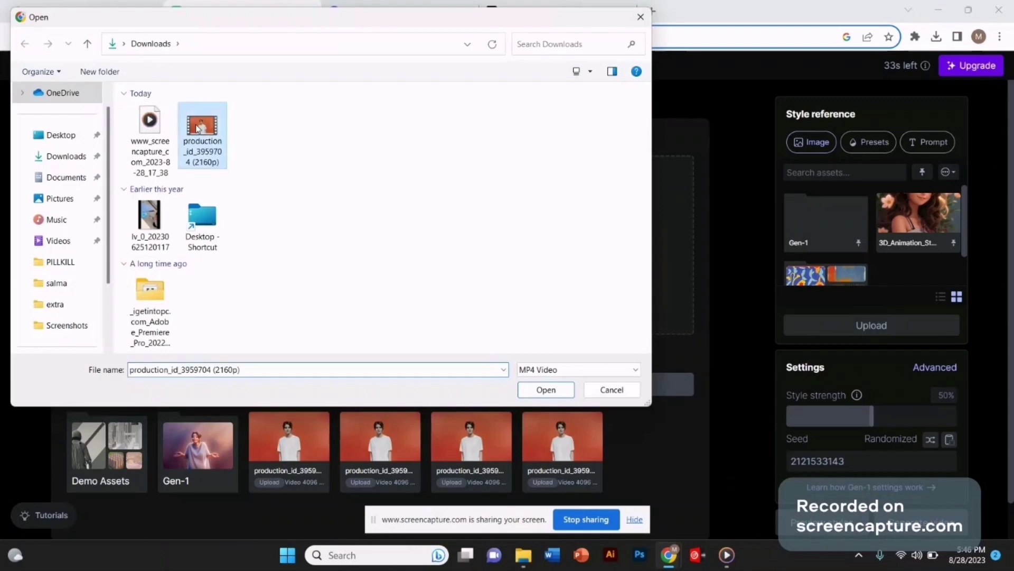
click(546, 391)
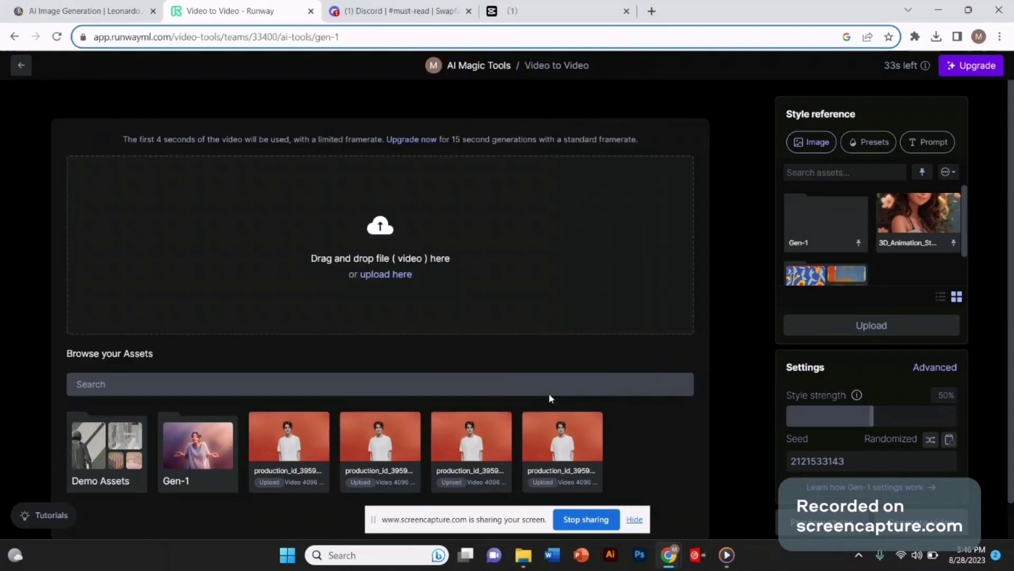
- Preview the source clip in Media Player, then return to Runway
click(732, 559)
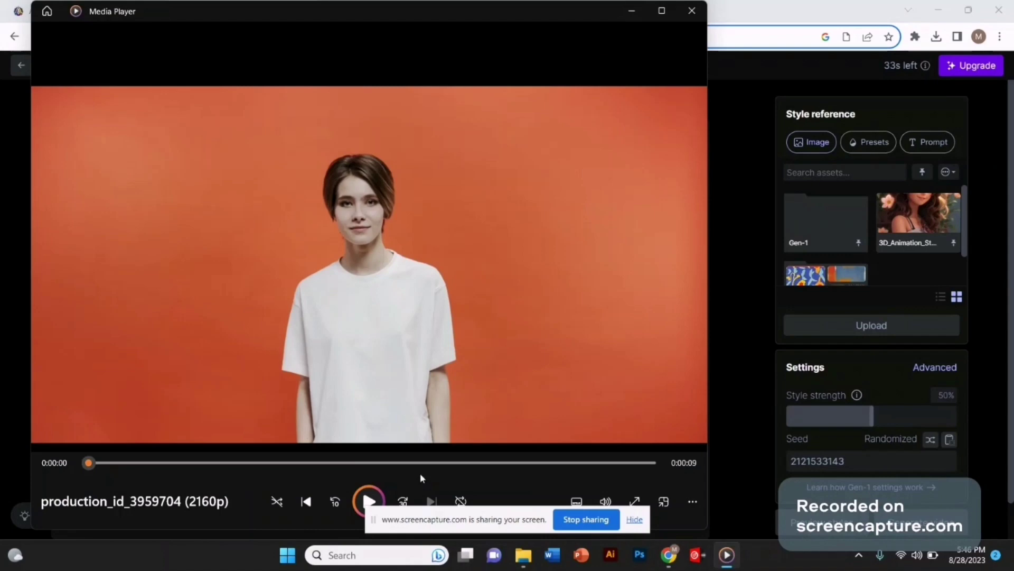
click(365, 496)
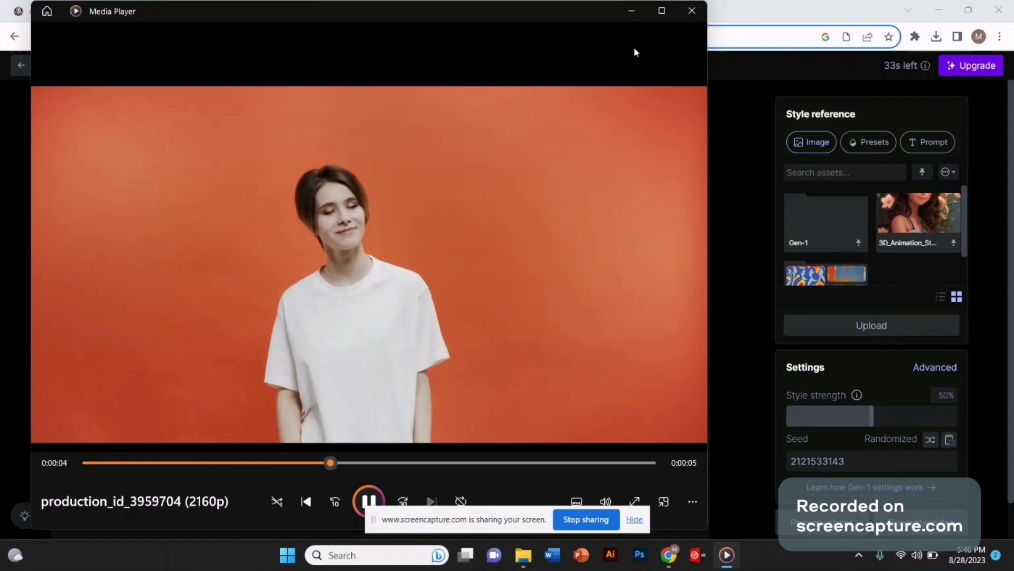
click(636, 13)
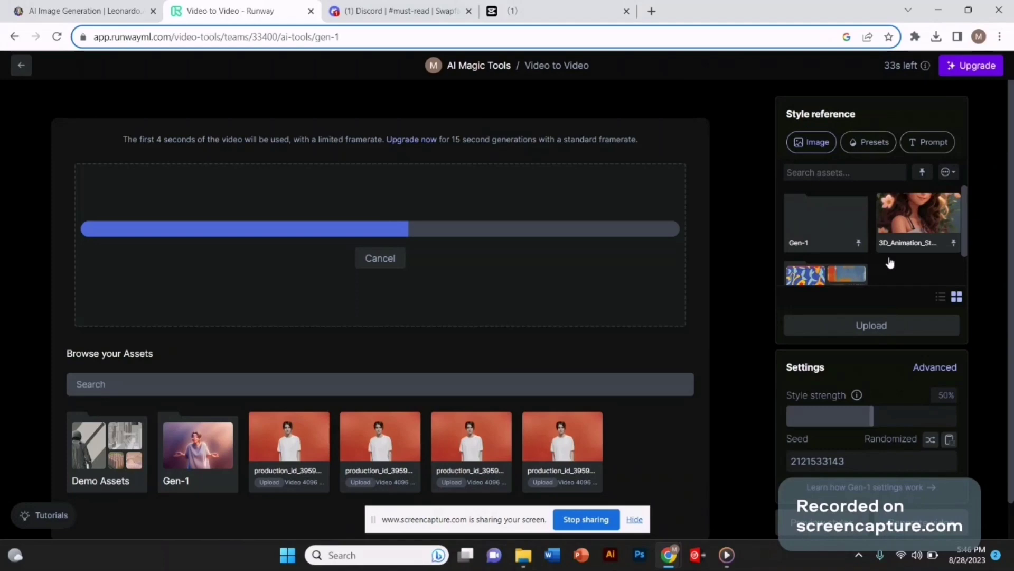
- Upload the 3D_Animation girl image as a new style reference asset
click(878, 323)
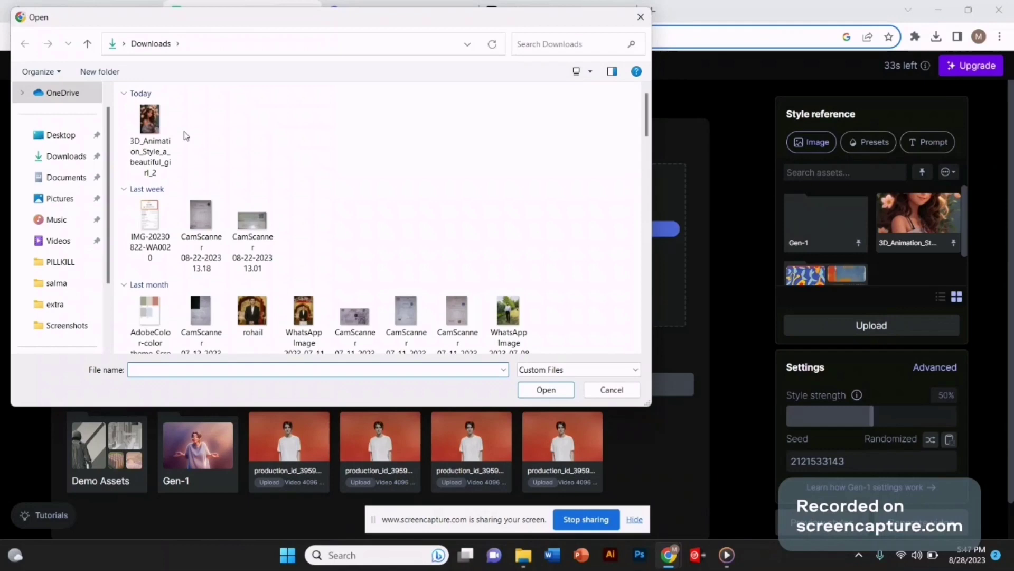
double_click(151, 116)
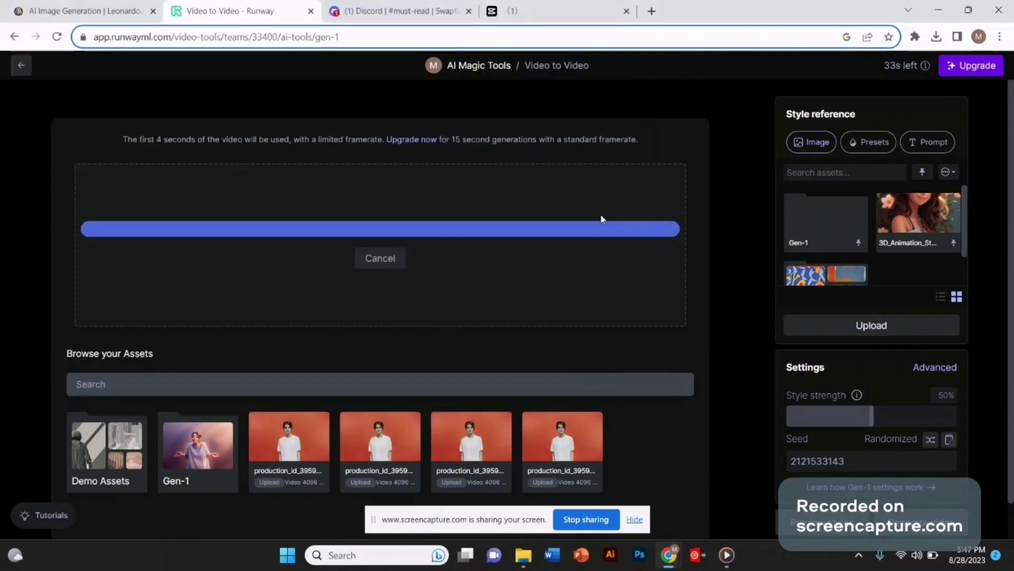
scroll(601, 219, down, 1)
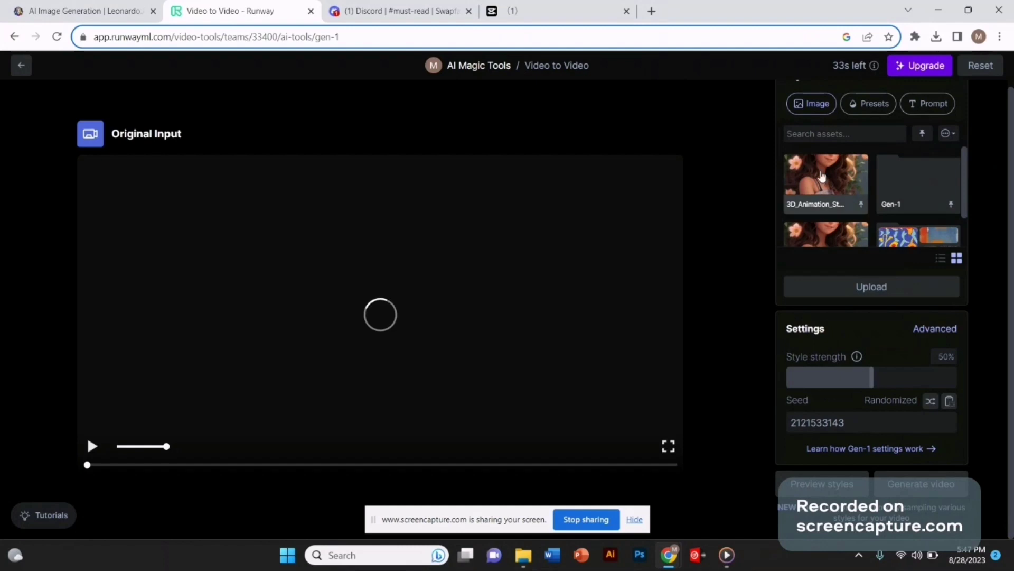
- Use the 3D_Animation girl image as style reference, preview styles, and generate the 4-second video
click(822, 177)
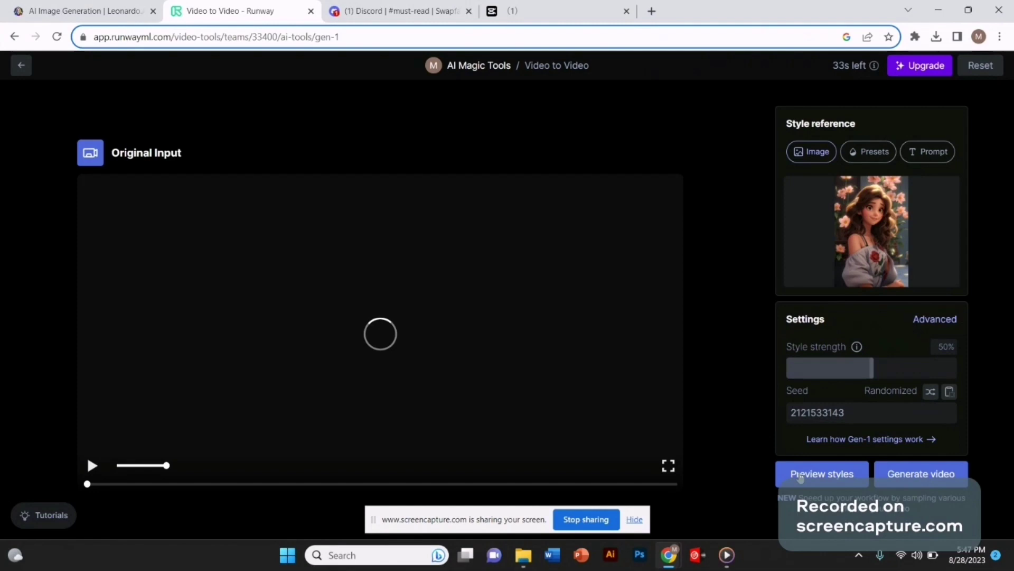
click(801, 475)
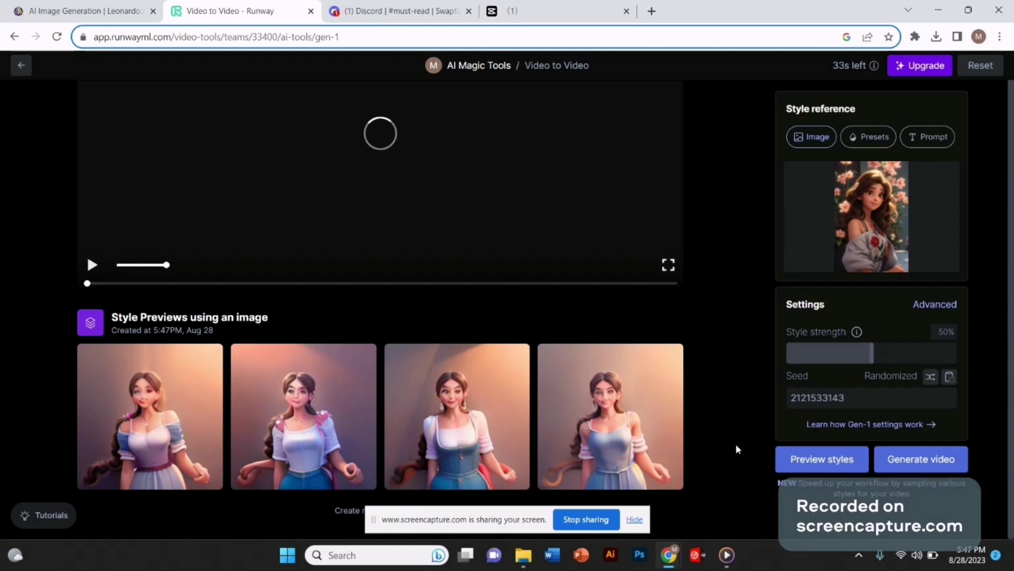
mouse_move(490, 427)
click(897, 469)
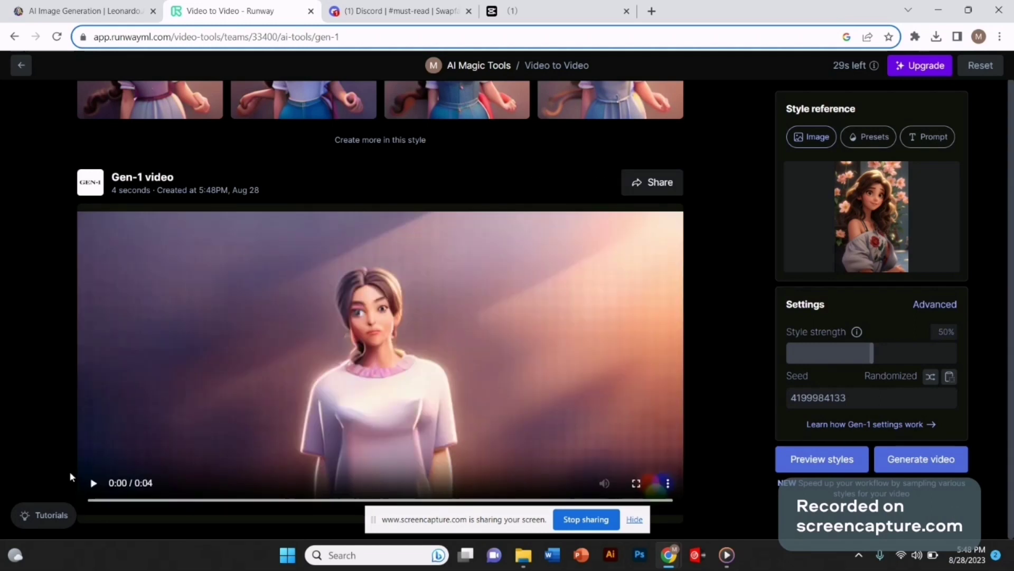
- Play back the generated Gen-1 cartoon video and open its more-options menu
click(171, 455)
scroll(304, 413, down, 1)
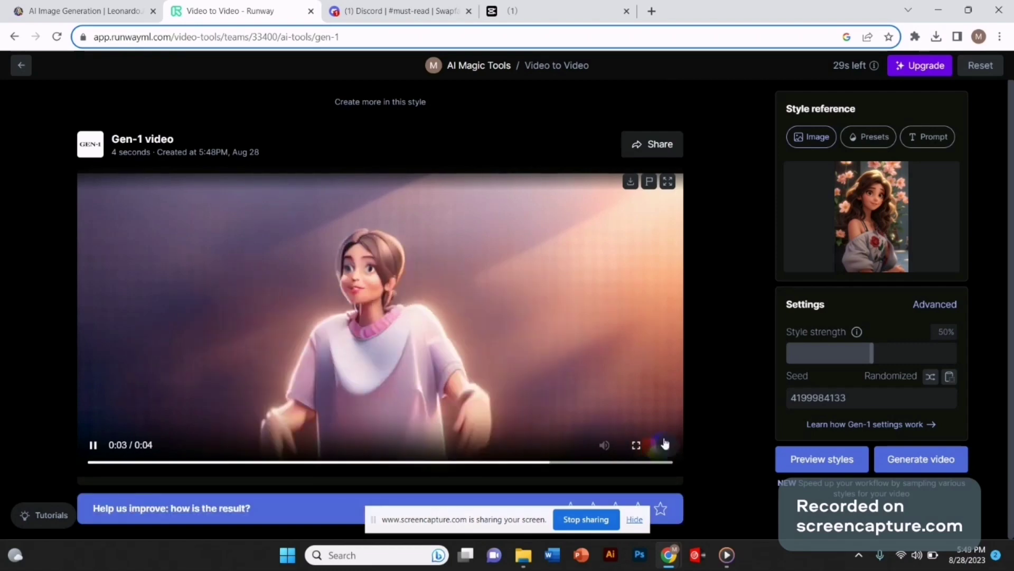
click(669, 447)
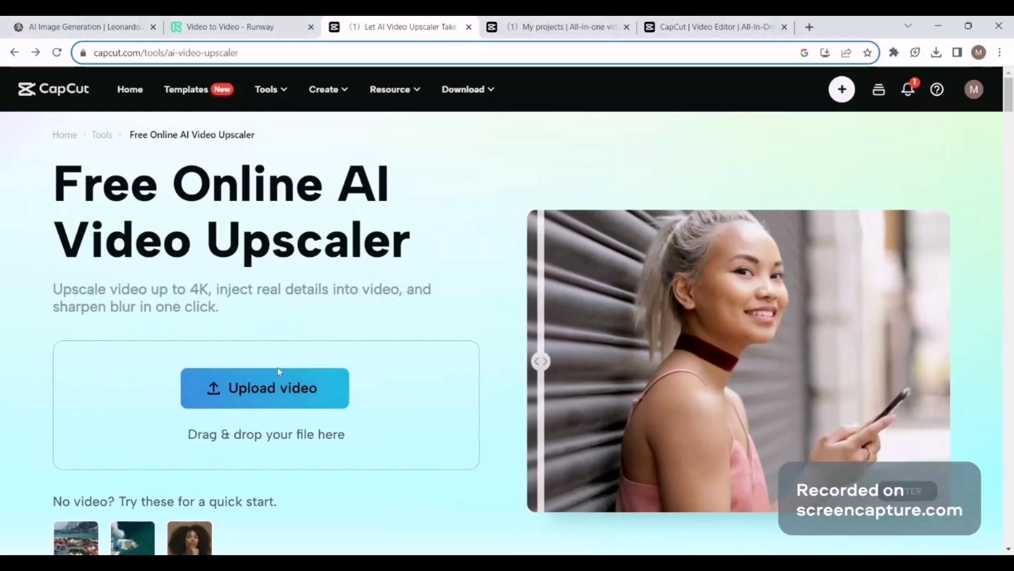
- Upload the Gen-1 video to CapCut and upscale it 2x to 1536 × 768
click(279, 370)
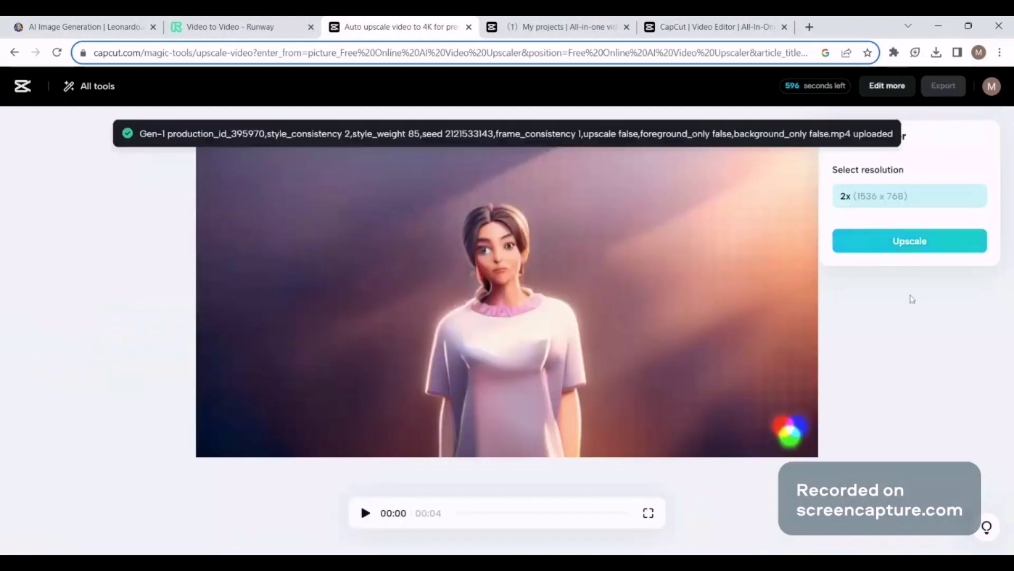
click(930, 247)
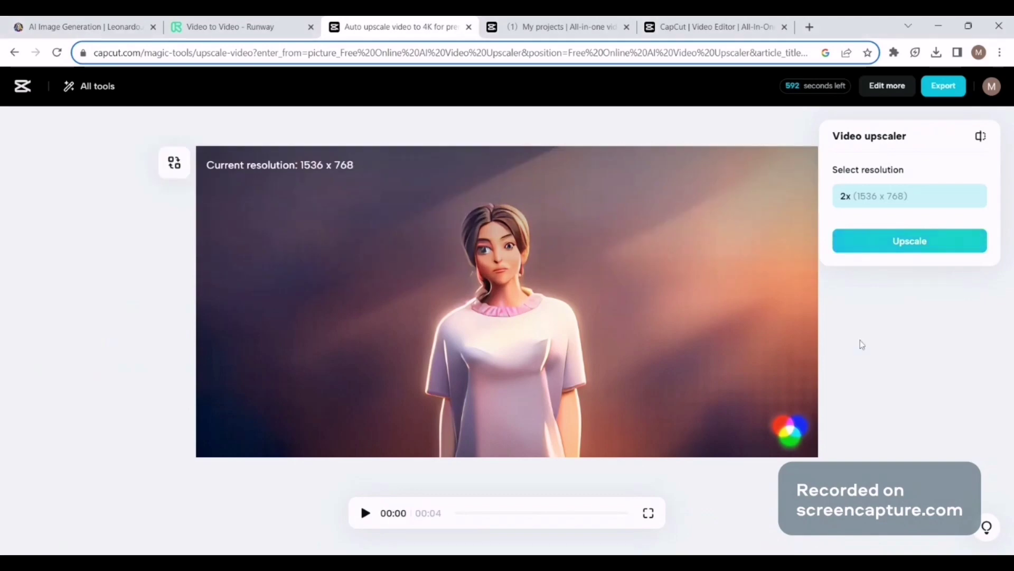
click(366, 513)
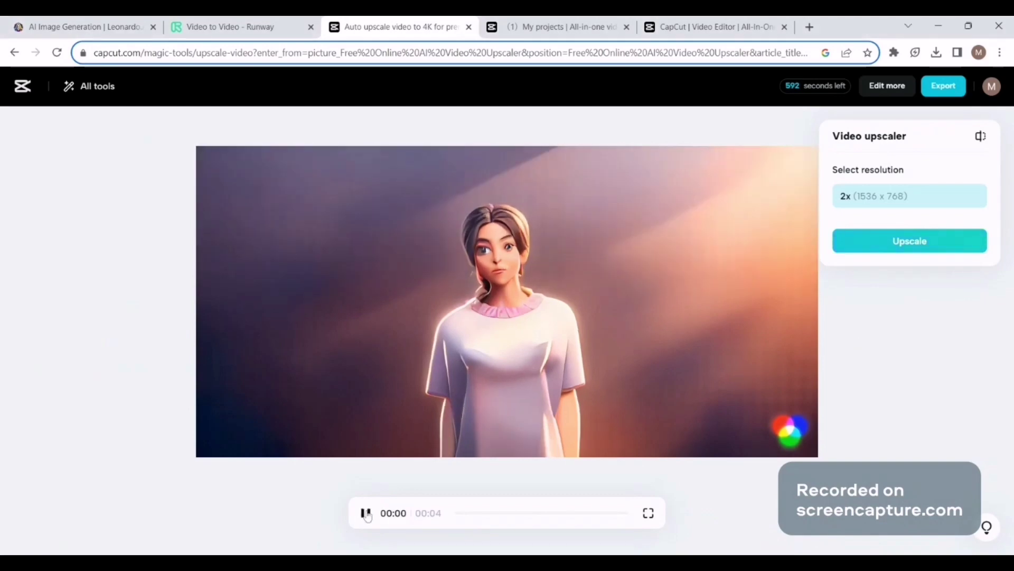